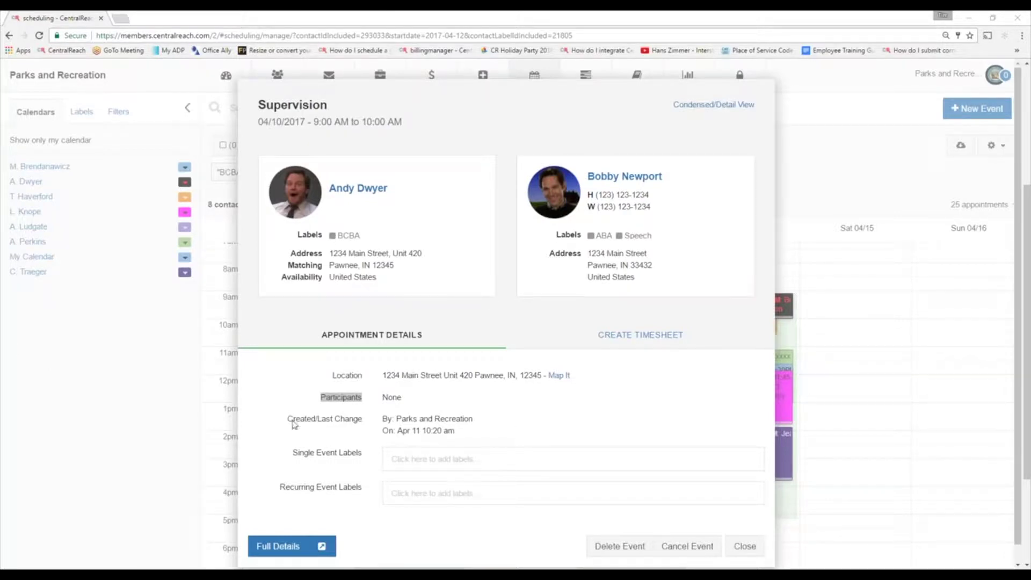
Point out the appointment's Created/Last Change and Single Event Labels fields.
{"action": "left_click_drag", "start_coordinate": [288, 419], "coordinate": [363, 421]}
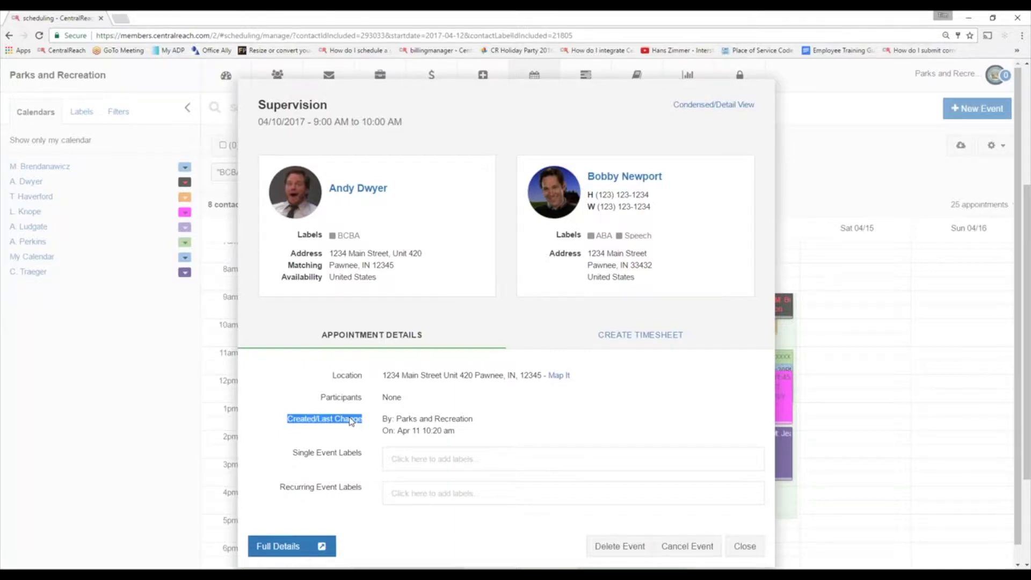
{"action": "left_click_drag", "start_coordinate": [363, 454], "coordinate": [297, 439]}
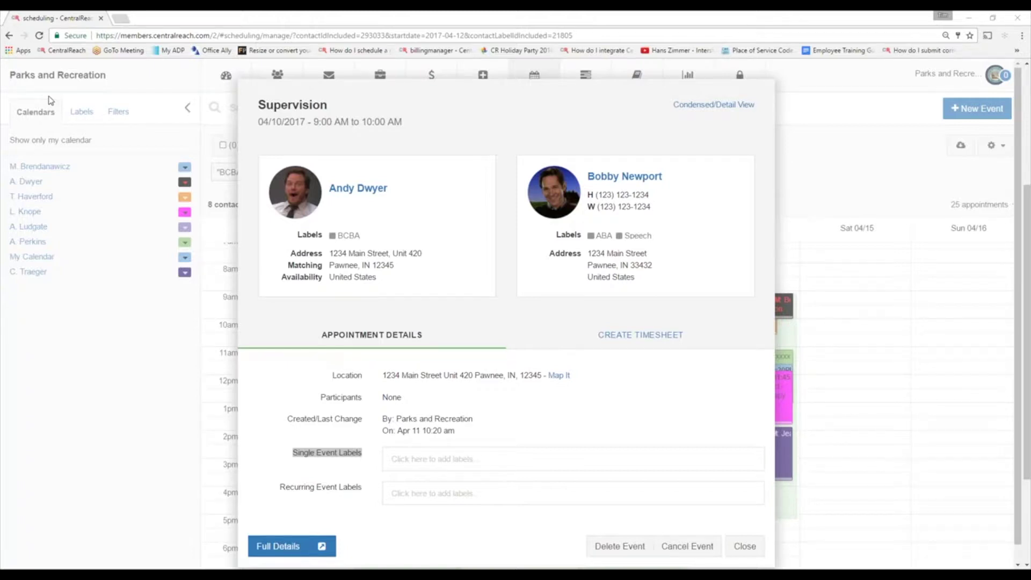
{"action": "left_click", "coordinate": [745, 546]}
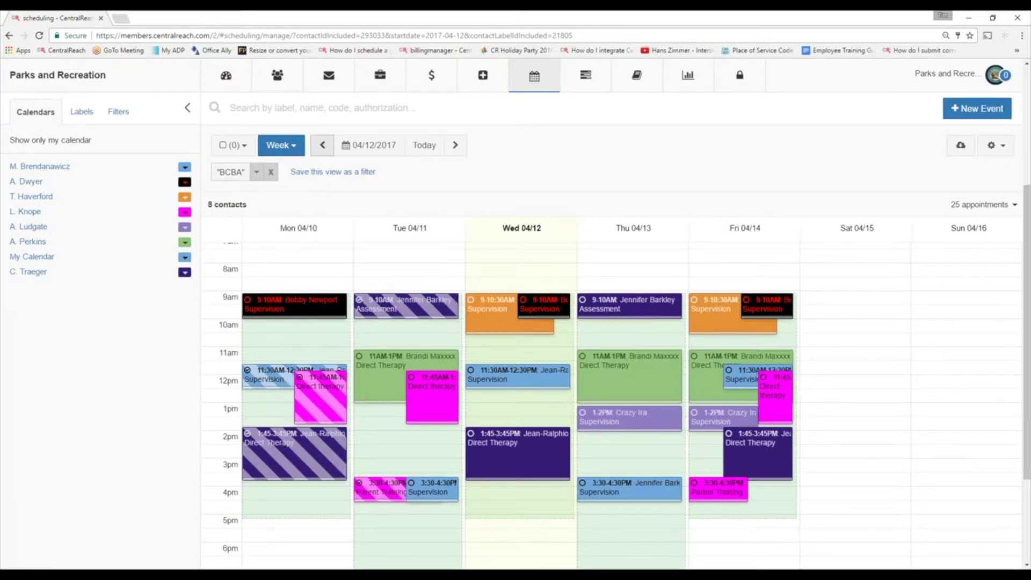
Step the calendar back a week, forward two weeks, then return to the current week.
{"action": "left_click", "coordinate": [325, 150]}
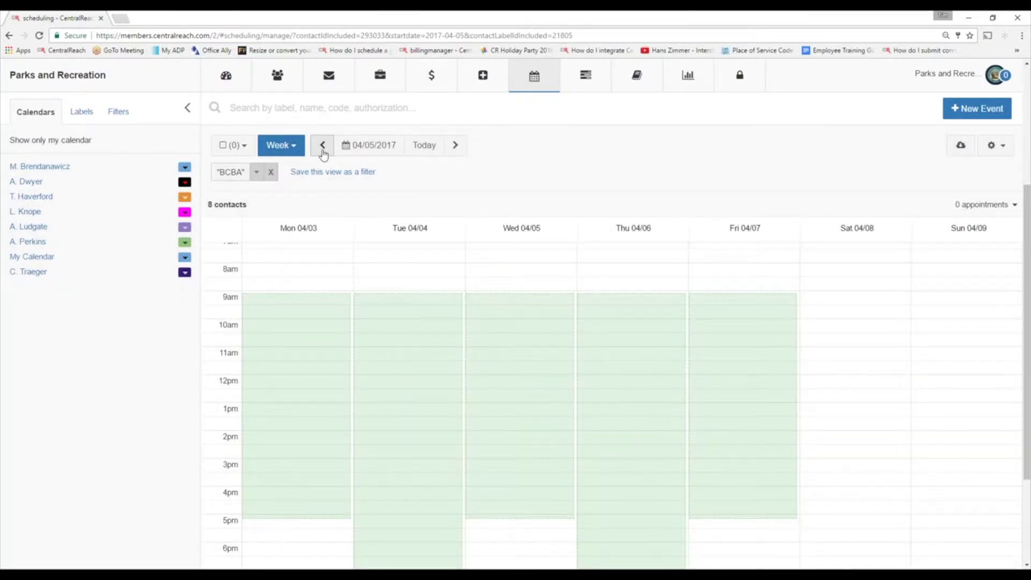
{"action": "left_click", "coordinate": [455, 145]}
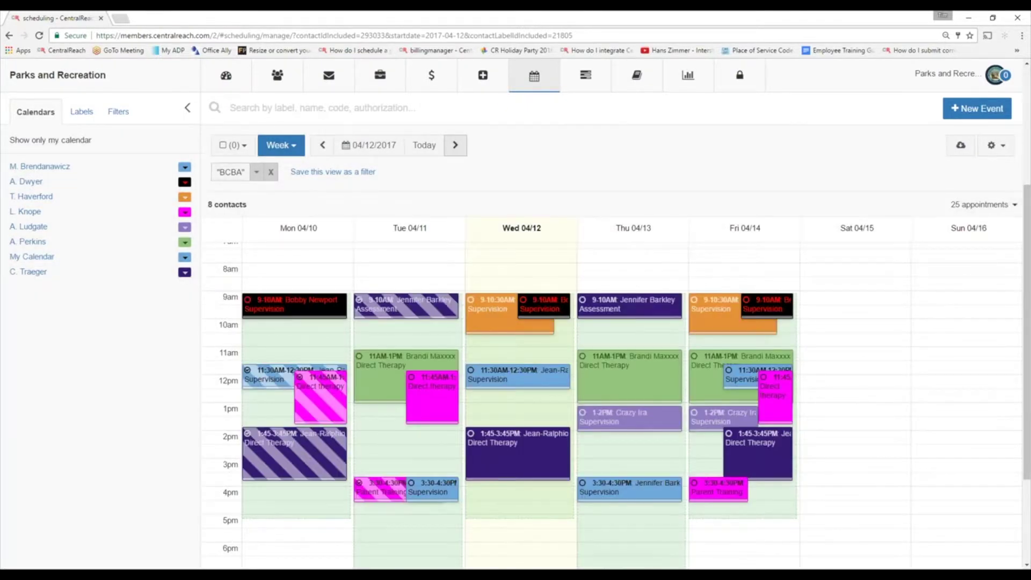
{"action": "left_click", "coordinate": [455, 145]}
{"action": "left_click", "coordinate": [455, 145]}
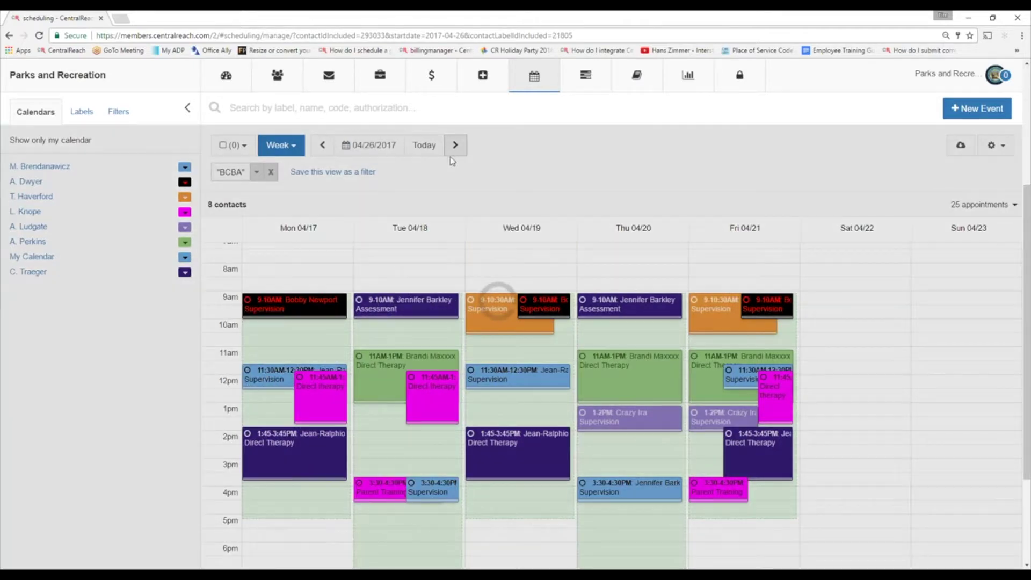
{"action": "left_click", "coordinate": [428, 150]}
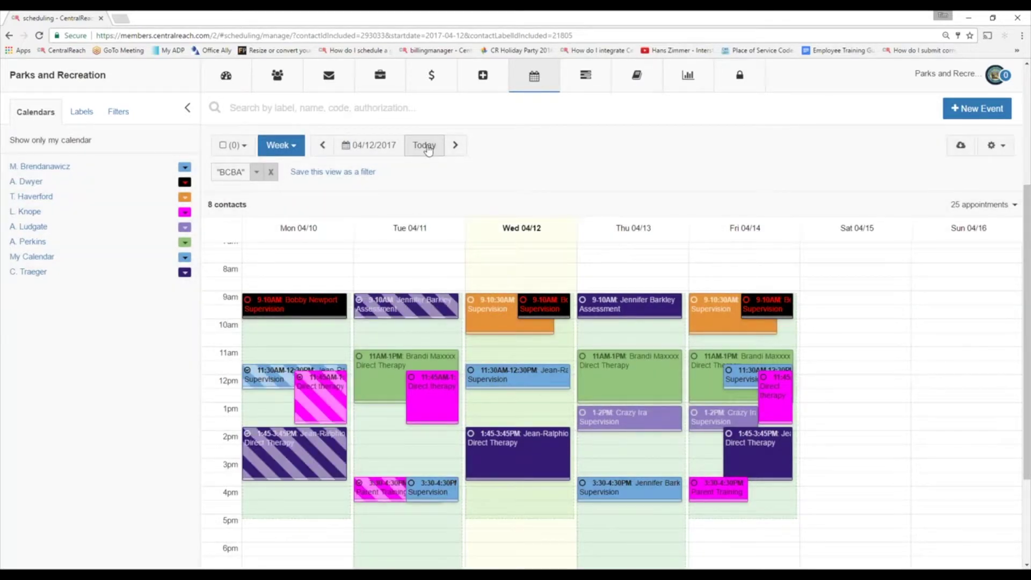
Review the export and print options, then choose printing the calendar to PDF.
{"action": "left_click", "coordinate": [996, 152]}
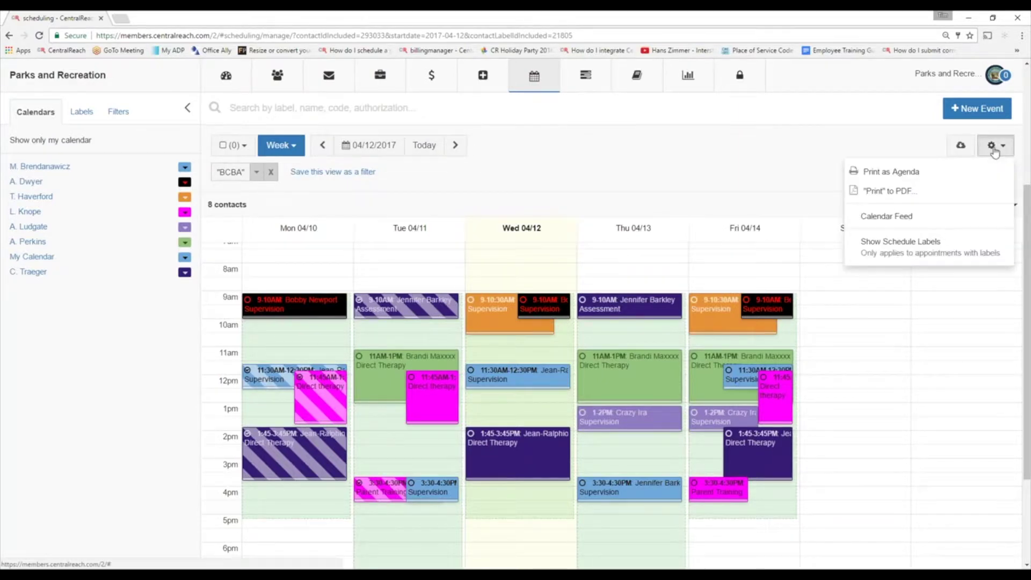
{"action": "left_click", "coordinate": [948, 151]}
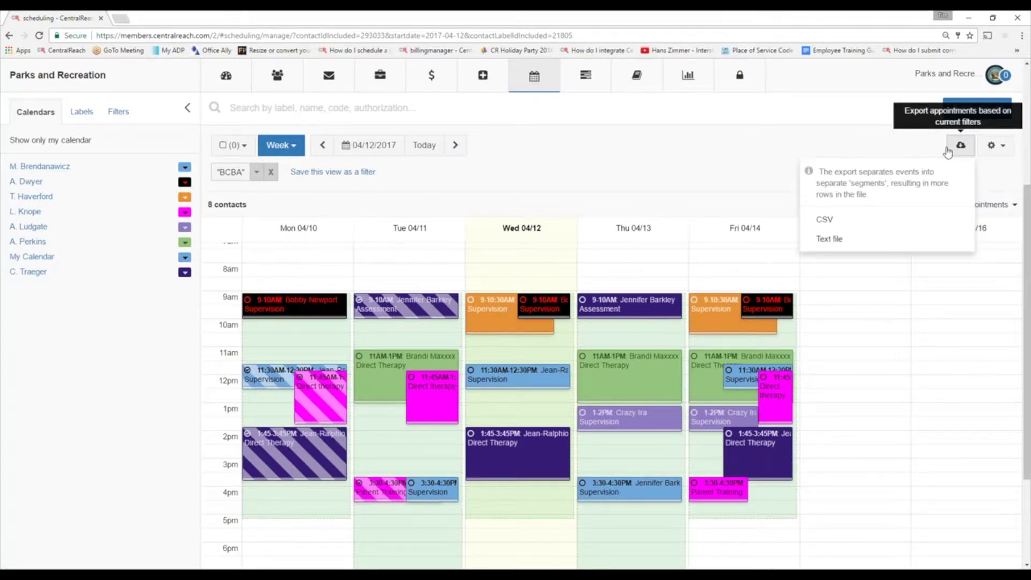
{"action": "left_click", "coordinate": [996, 146]}
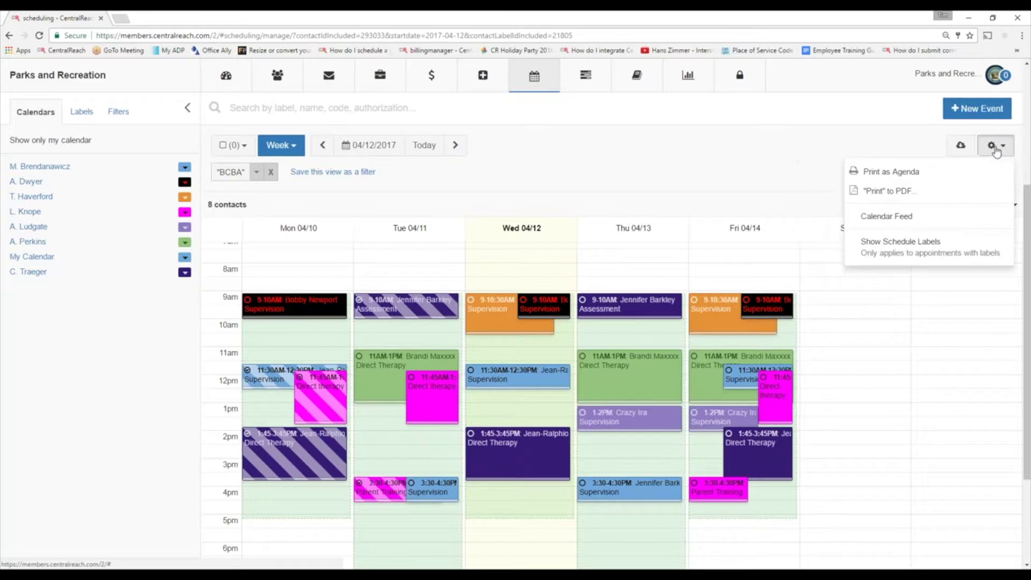
{"action": "left_click", "coordinate": [908, 193]}
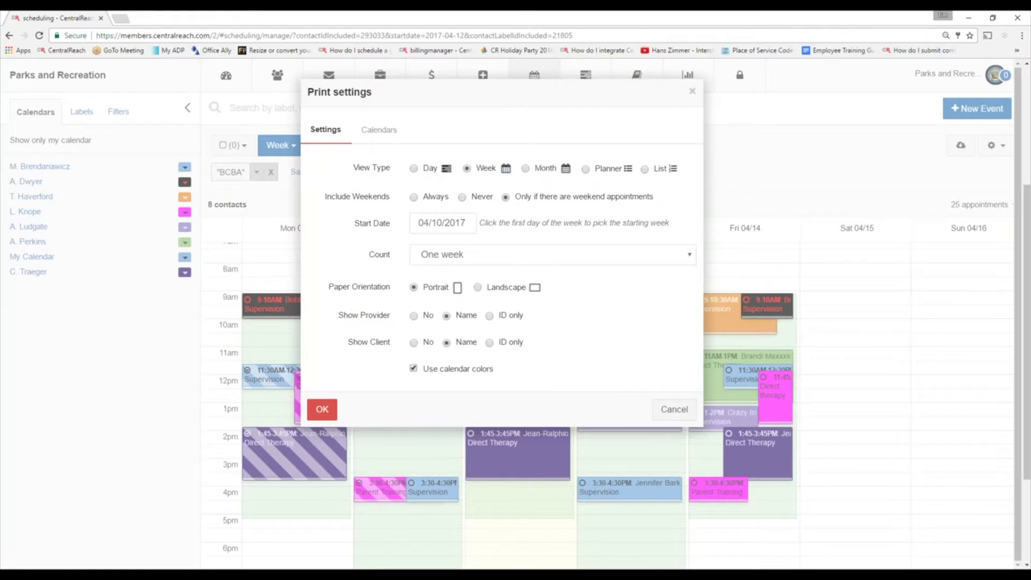
Keep the print count at One week, then cancel the print settings.
{"action": "left_click", "coordinate": [632, 255]}
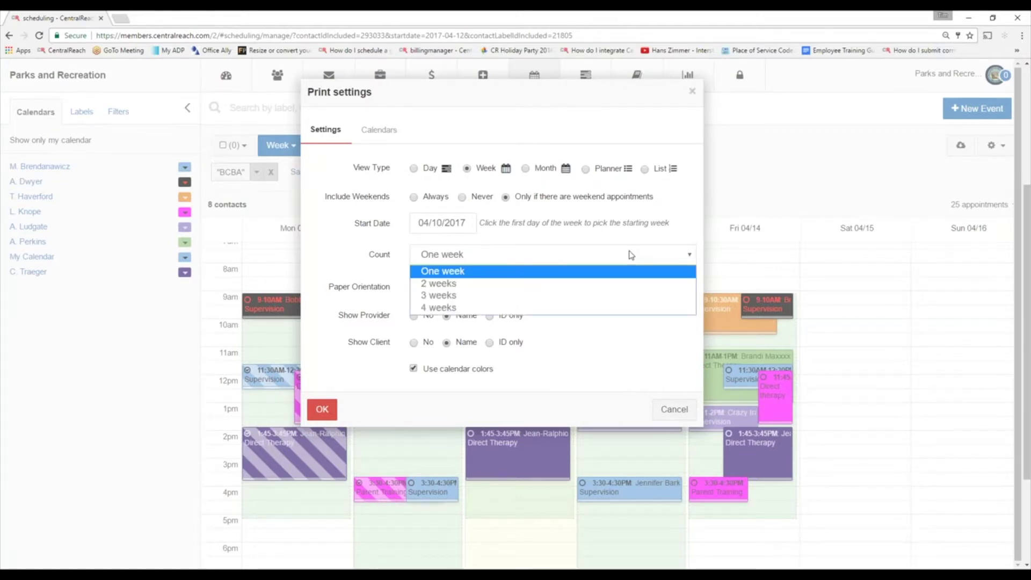
{"action": "left_click", "coordinate": [372, 277]}
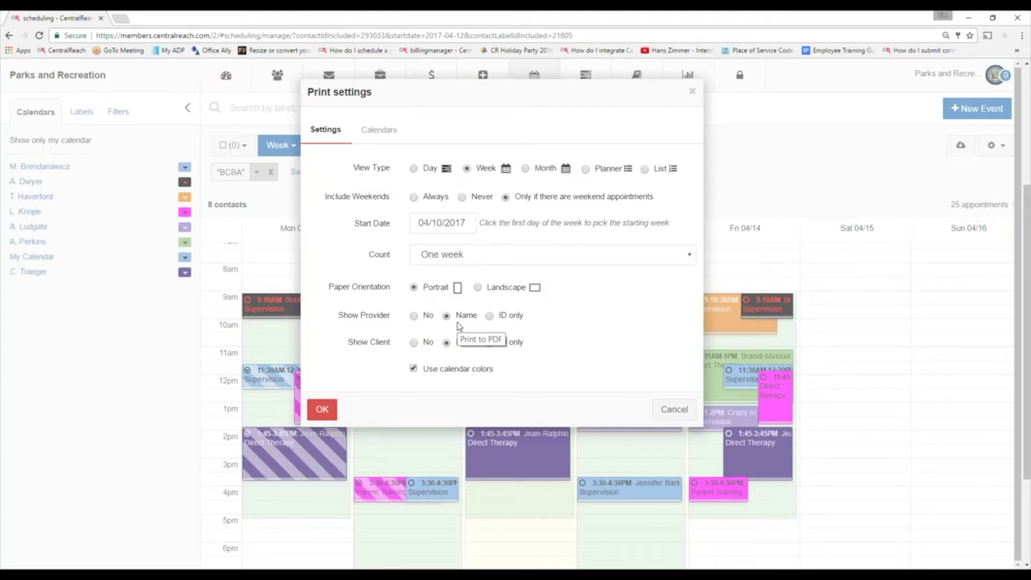
{"action": "left_click", "coordinate": [675, 410]}
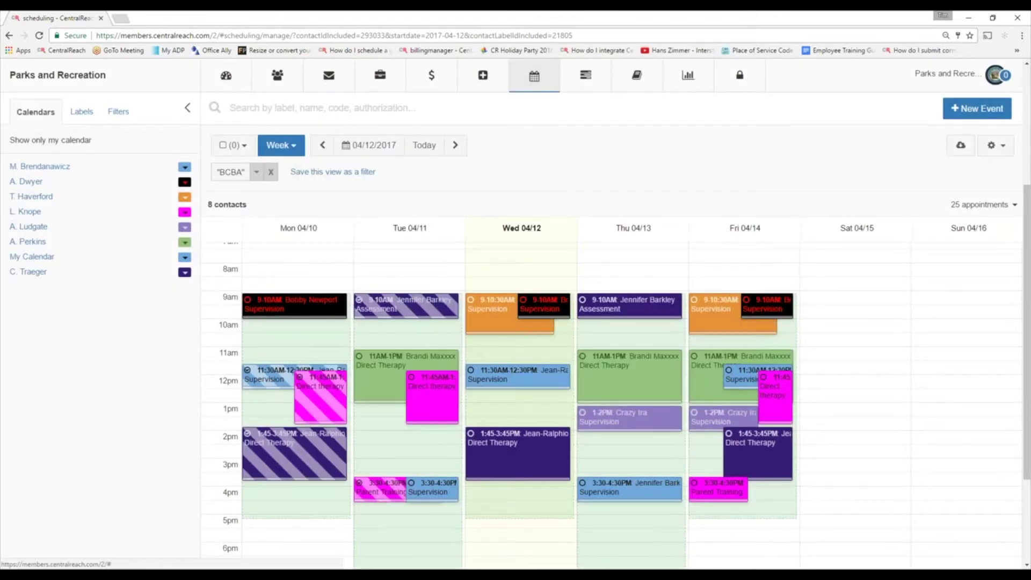
Filter the calendar to Converted: Not, cutting the week from 25 to 20 appointments.
{"action": "left_click", "coordinate": [119, 115]}
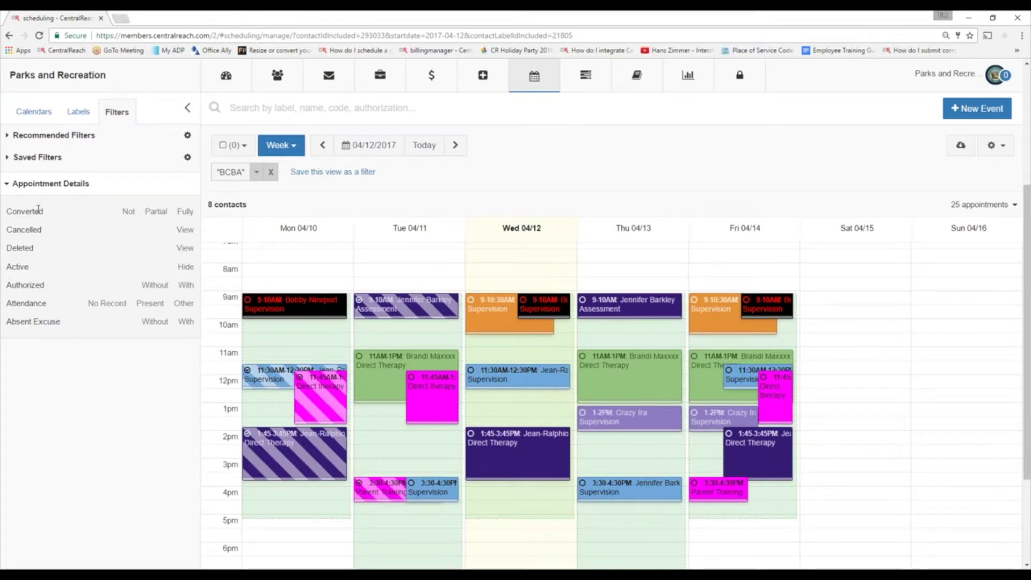
{"action": "left_click", "coordinate": [128, 214]}
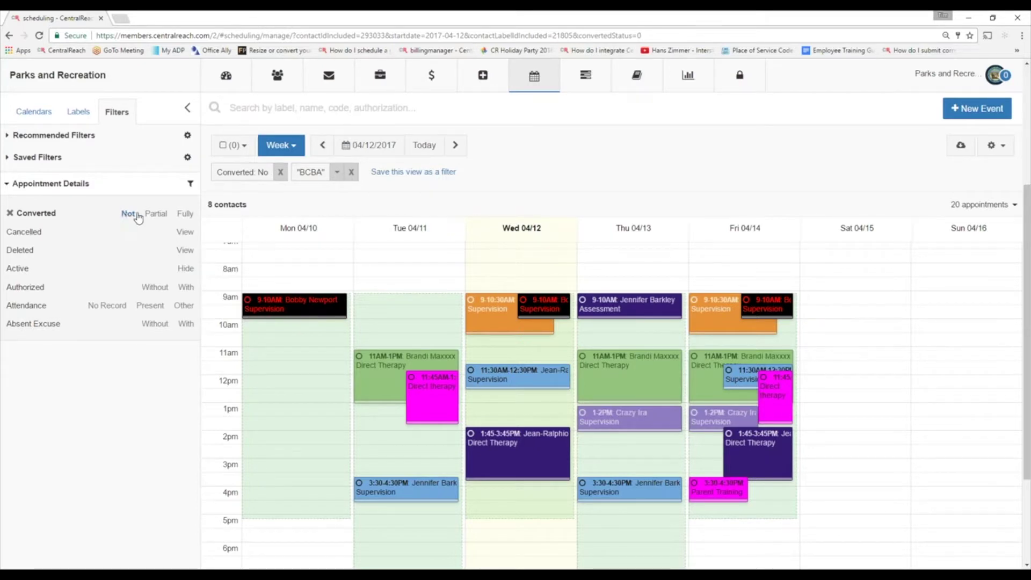
{"action": "left_click", "coordinate": [376, 146]}
{"action": "left_click", "coordinate": [323, 145]}
{"action": "left_click", "coordinate": [323, 145]}
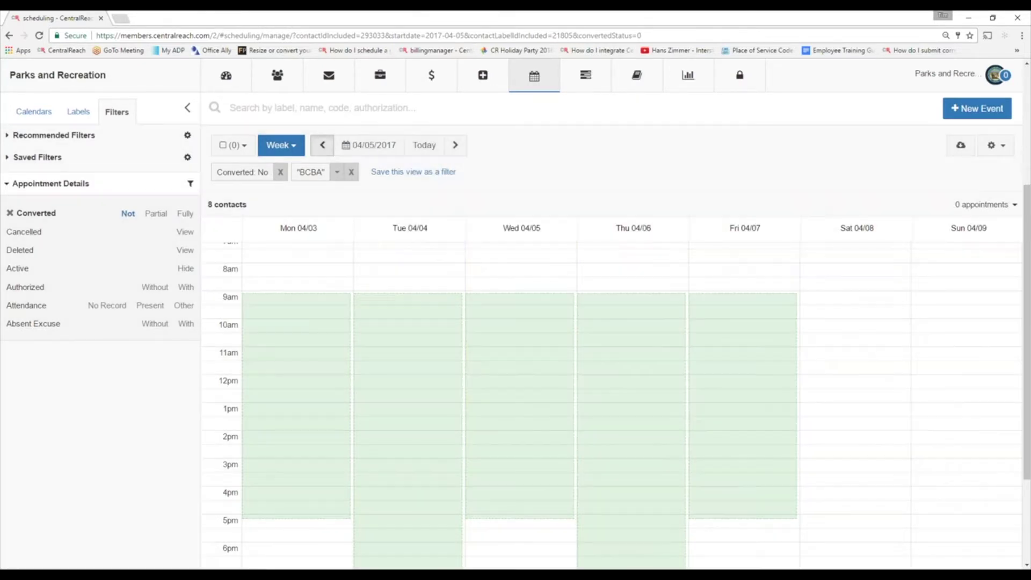
{"action": "left_click", "coordinate": [323, 145]}
{"action": "left_click", "coordinate": [322, 145]}
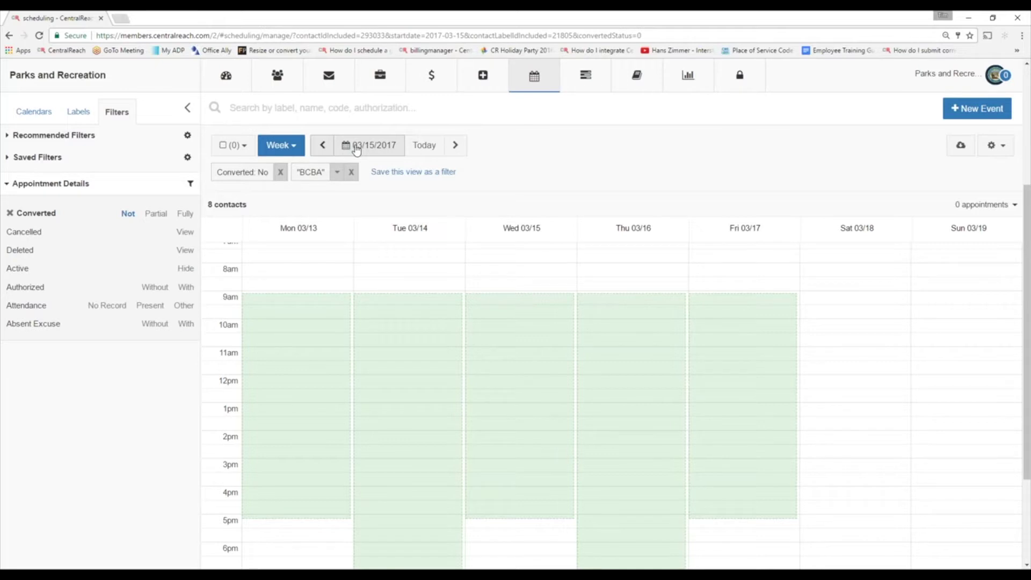
{"action": "left_click", "coordinate": [424, 145]}
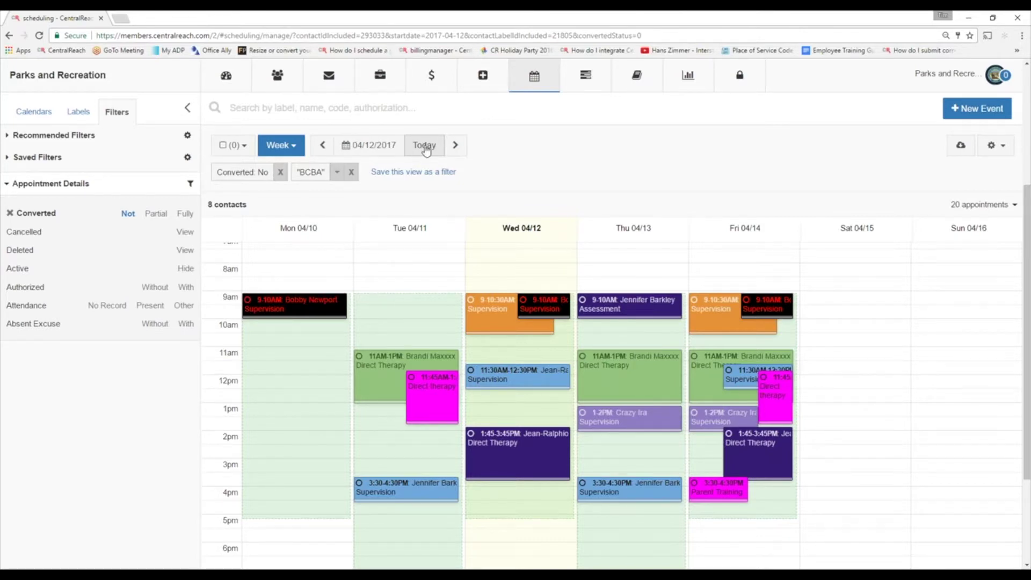
Remove the Converted: No filter, then review Wednesday Supervision's Create Timesheet options and close it.
{"action": "left_click", "coordinate": [281, 172]}
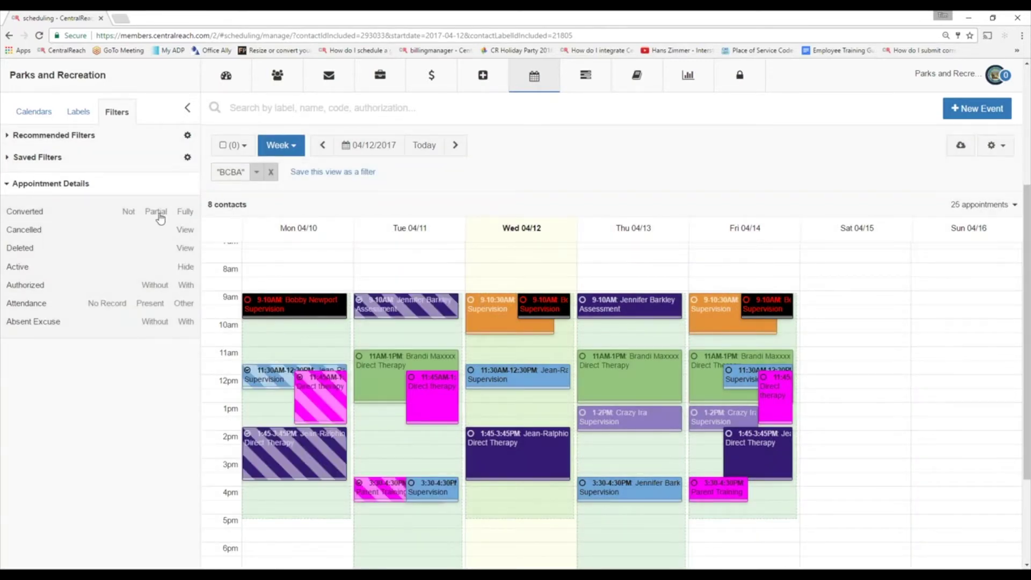
{"action": "left_click", "coordinate": [473, 325]}
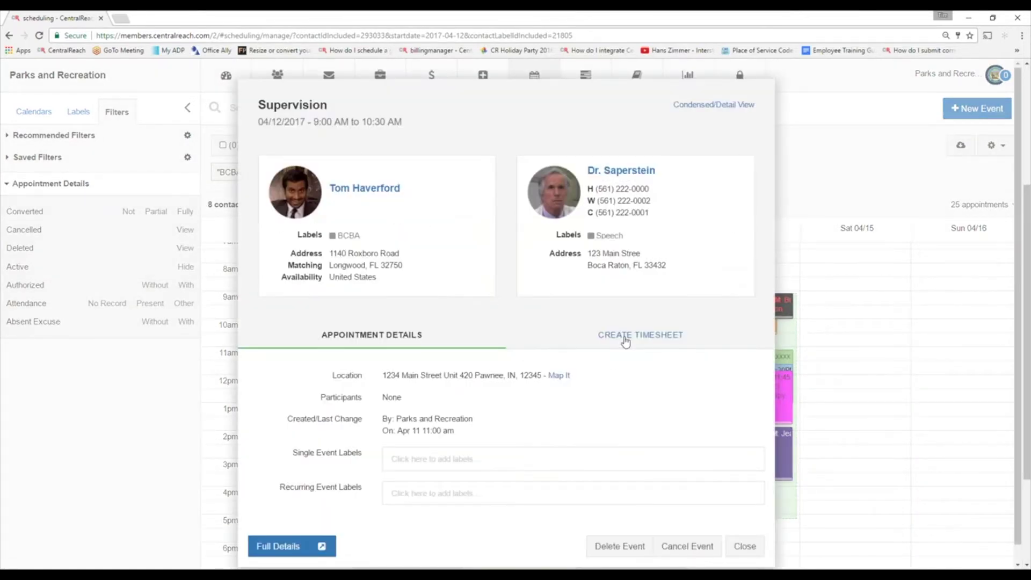
{"action": "left_click", "coordinate": [625, 337]}
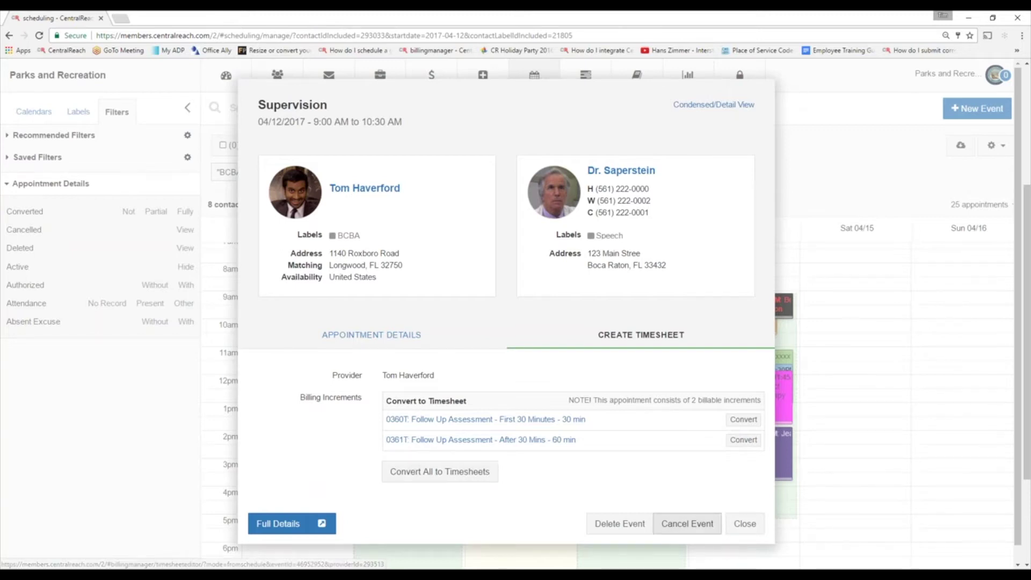
{"action": "left_click", "coordinate": [745, 523]}
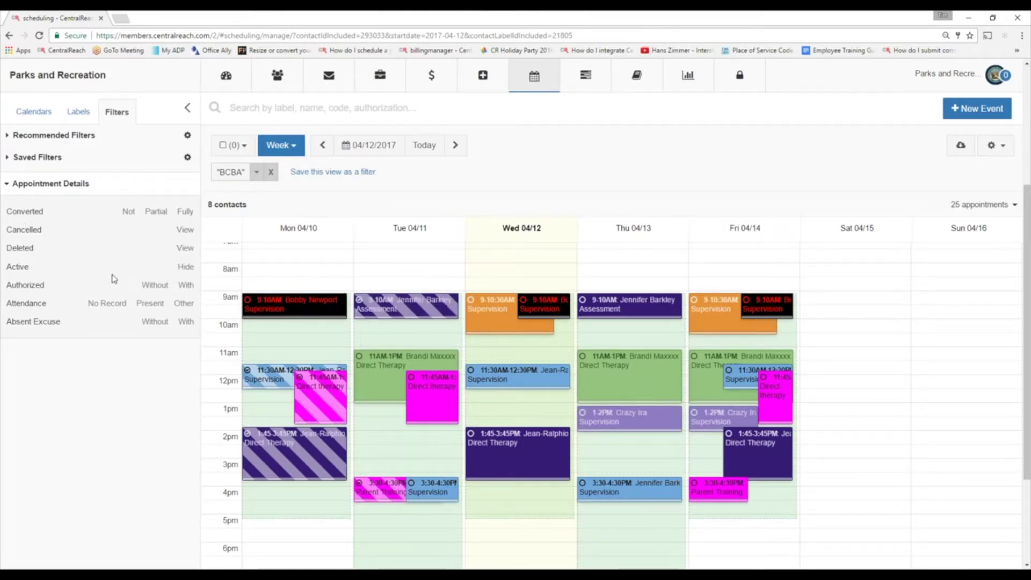
Open Monday 04/10's 9–10 AM Supervision, review cancellation reasons, then back out without cancelling.
{"action": "left_click", "coordinate": [295, 310]}
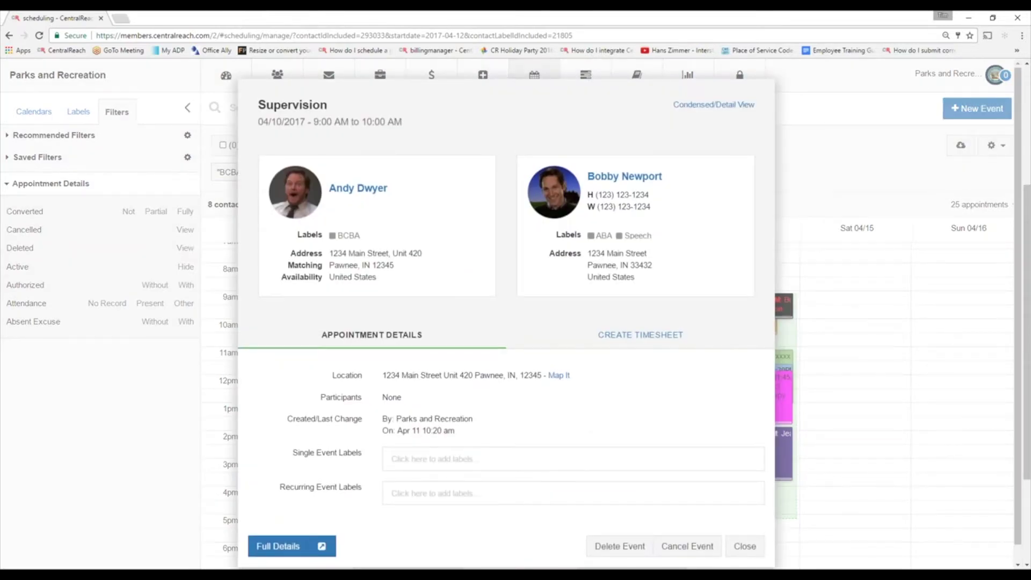
{"action": "scroll", "coordinate": [626, 520], "scroll_direction": "down", "scroll_amount": 1}
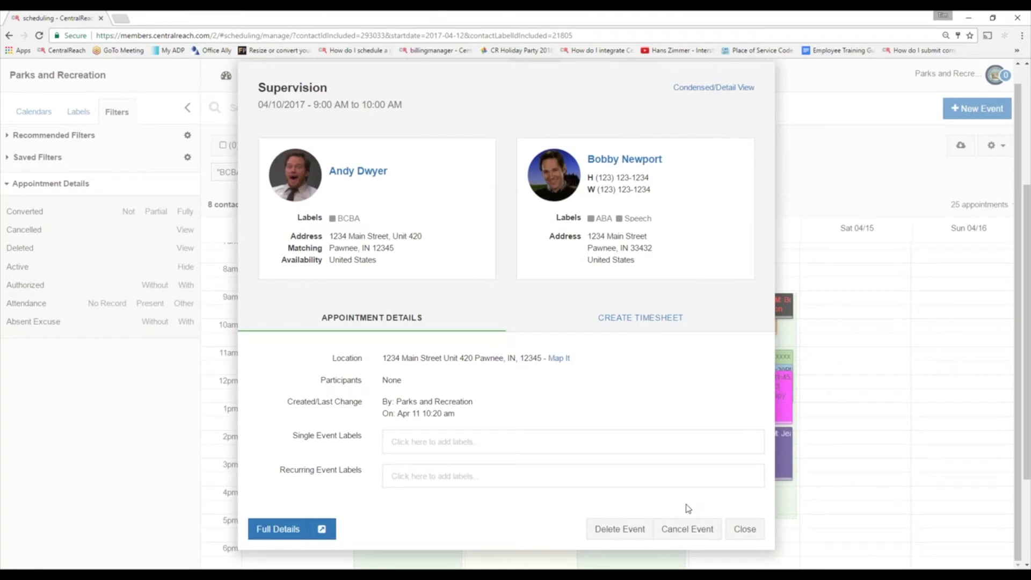
{"action": "left_click", "coordinate": [688, 529]}
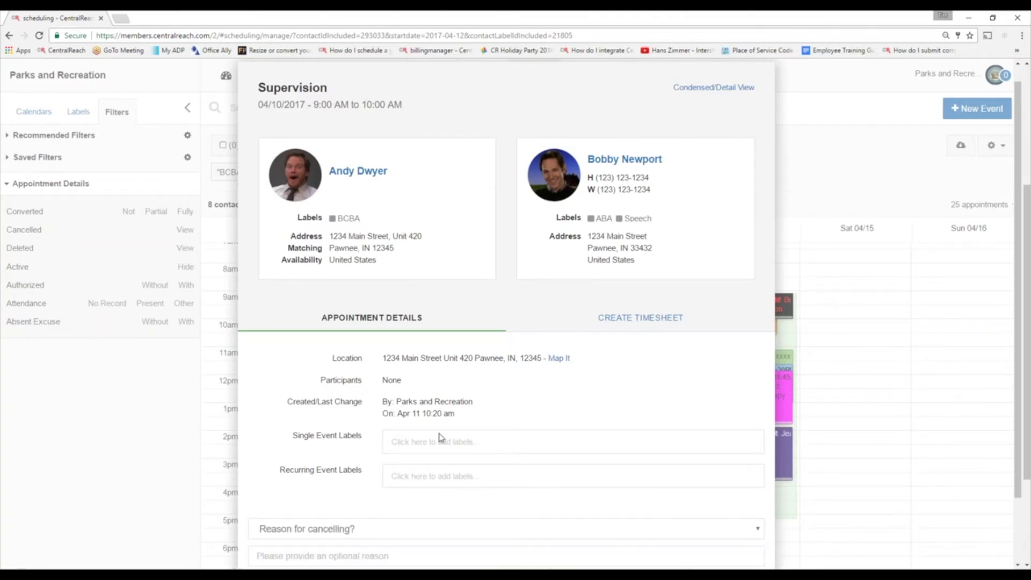
{"action": "left_click", "coordinate": [390, 454]}
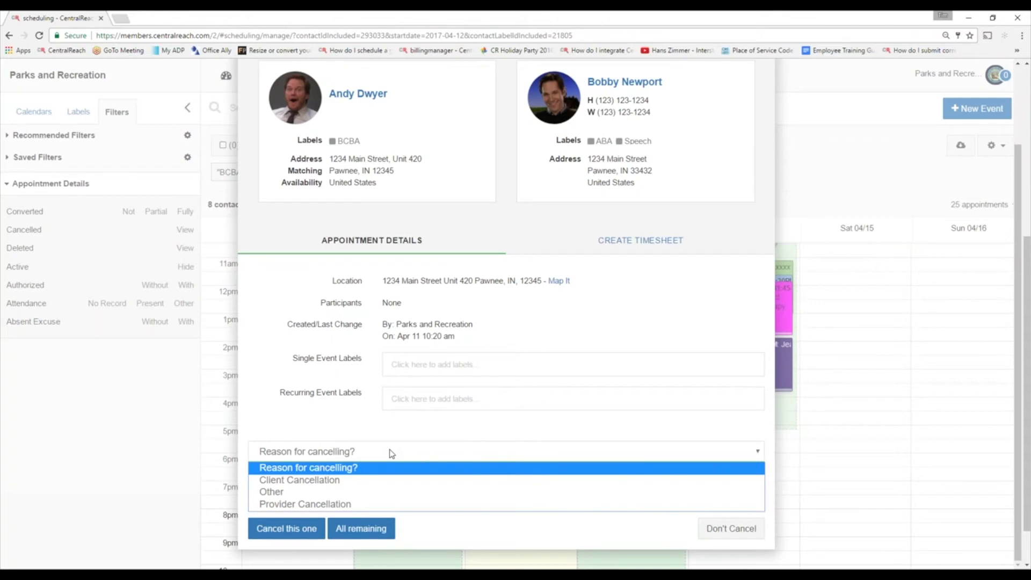
{"action": "left_click", "coordinate": [355, 425]}
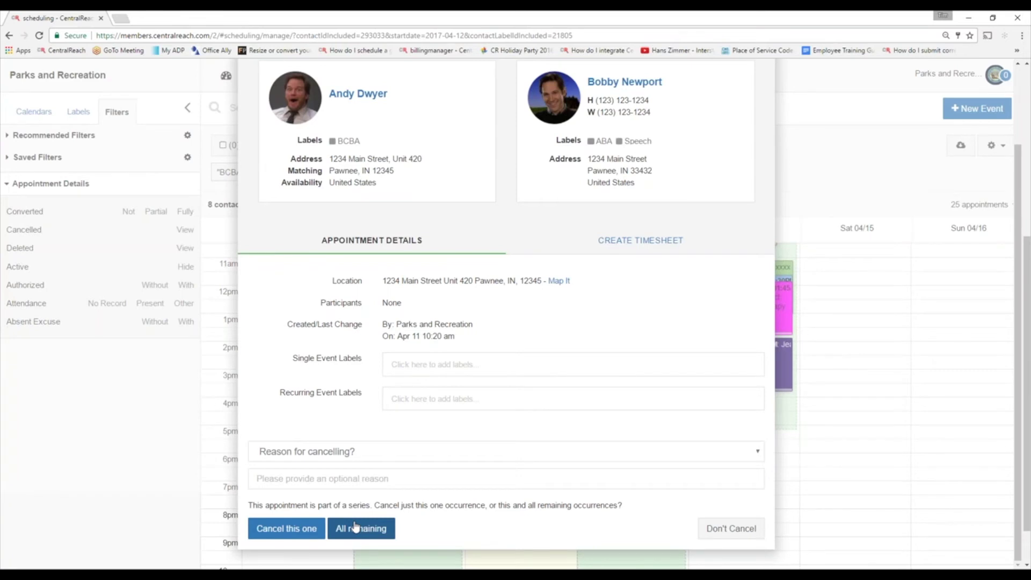
{"action": "left_click", "coordinate": [728, 531]}
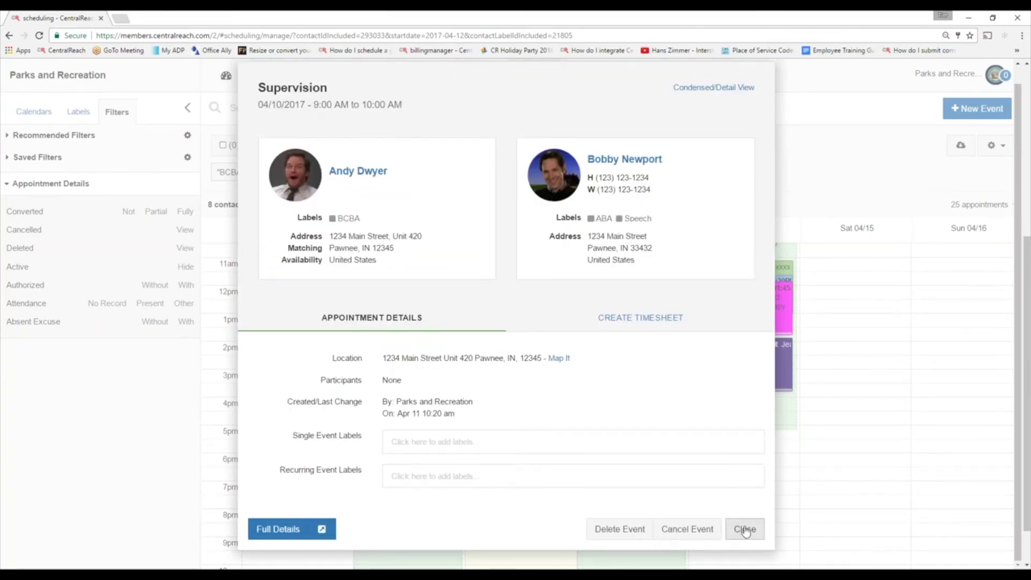
Close the Monday Supervision details and bring up the Scheduling menu in the top nav.
{"action": "left_click", "coordinate": [746, 530]}
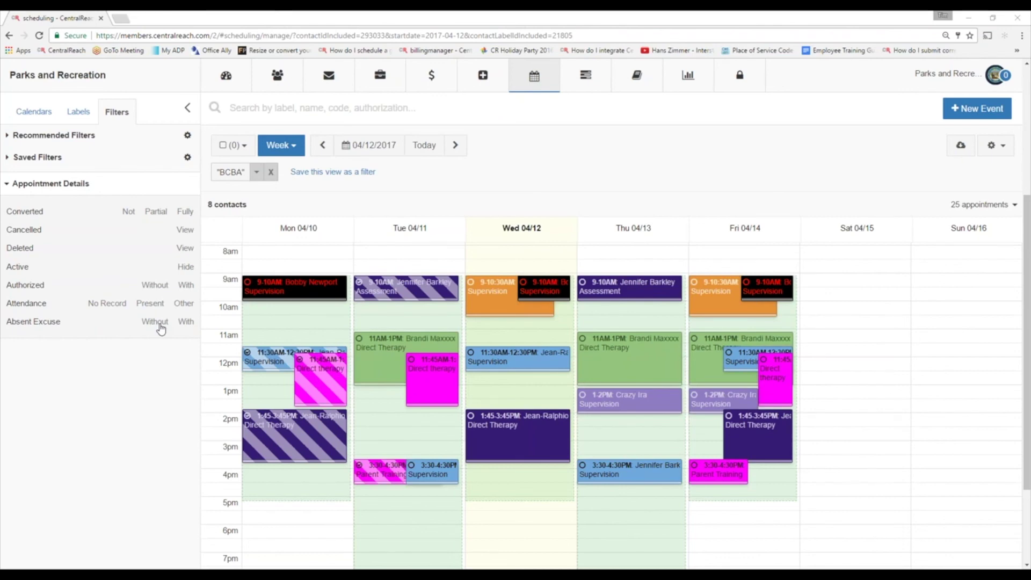
{"action": "mouse_move", "coordinate": [542, 82]}
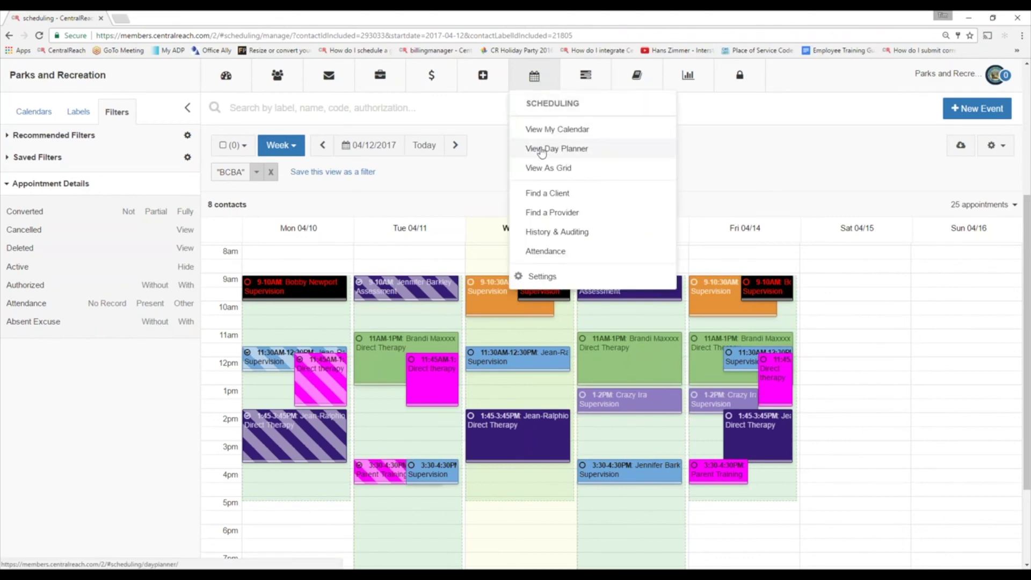